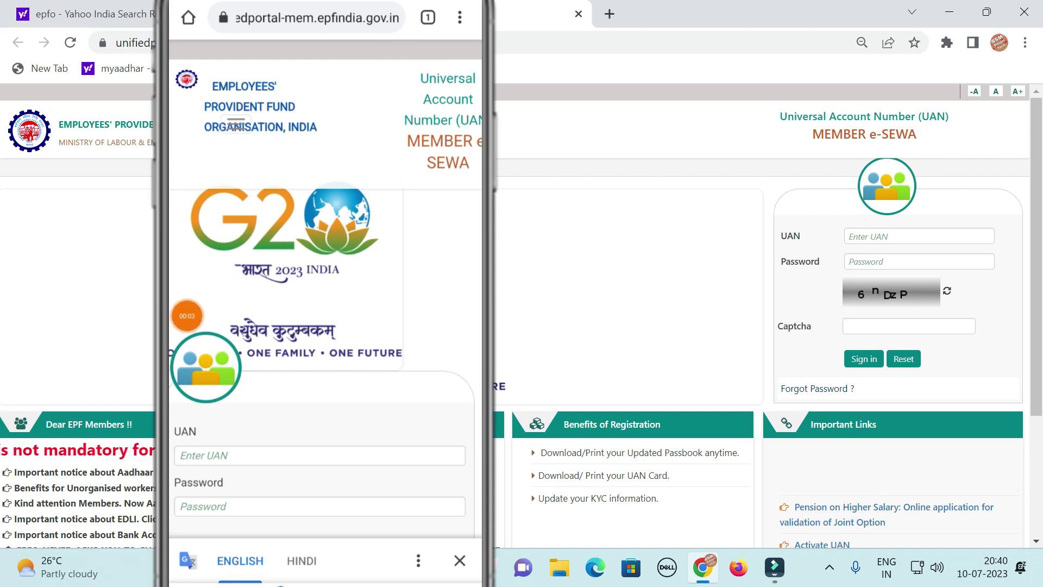
# Switch the phone browser to the desktop version of the EPFO member portal and enlarge the login area
pyautogui.click(460, 17)
pyautogui.moveTo(186, 316)
pyautogui.mouseDown()
pyautogui.moveTo(377, 531)
pyautogui.moveTo(440, 503)
pyautogui.moveTo(266, 505)
pyautogui.mouseUp()
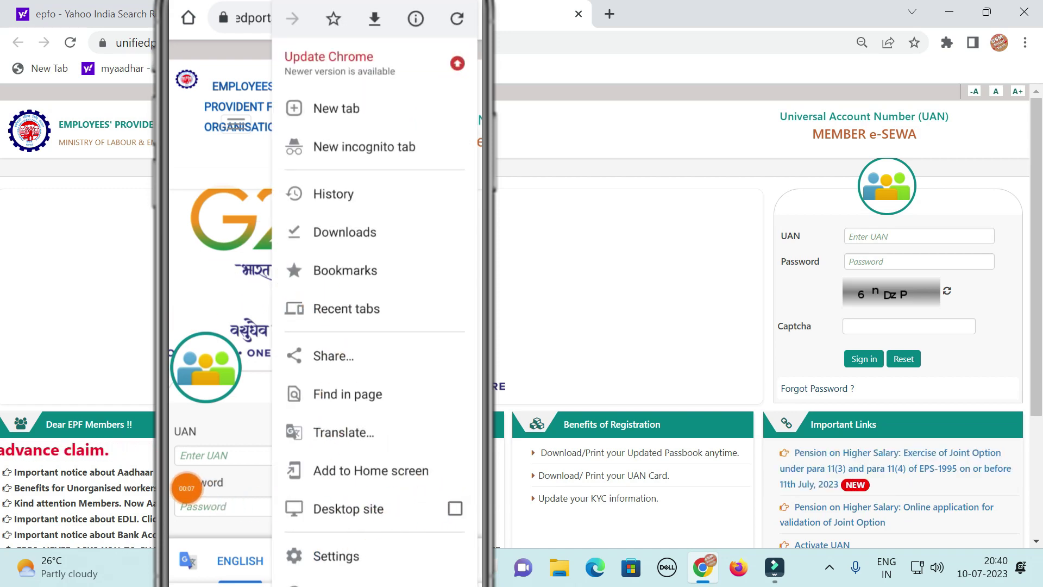
pyautogui.click(348, 508)
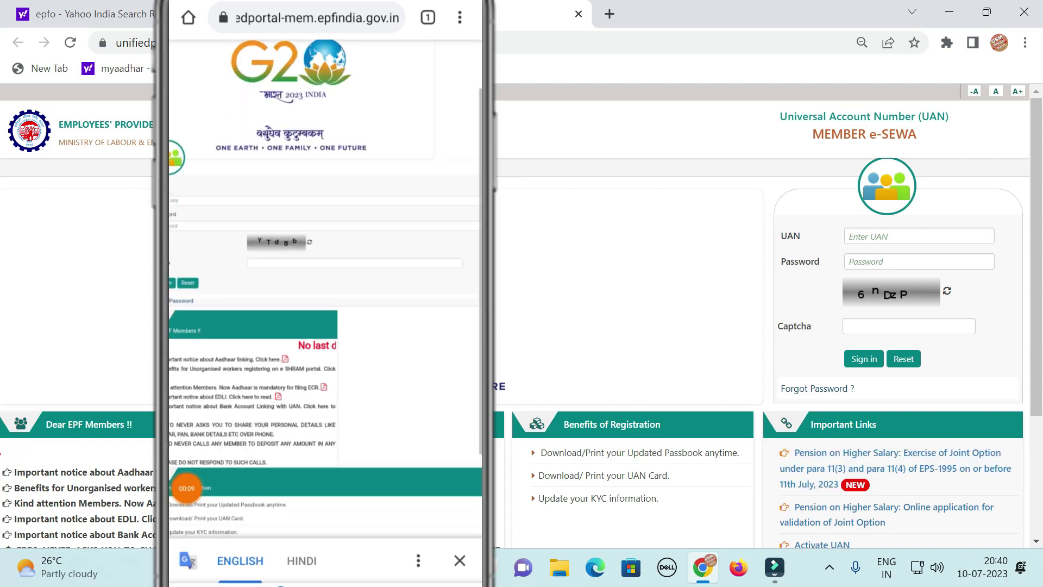
pyautogui.doubleClick(179, 260)
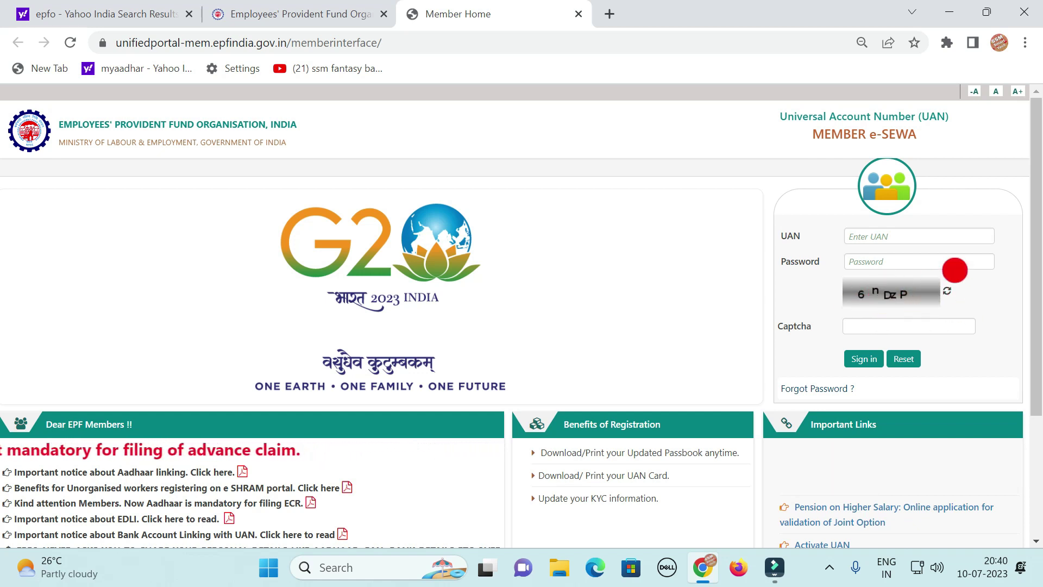
# Sign in to the member portal using a refreshed captcha and postpone the e-nomination alert
pyautogui.click(948, 290)
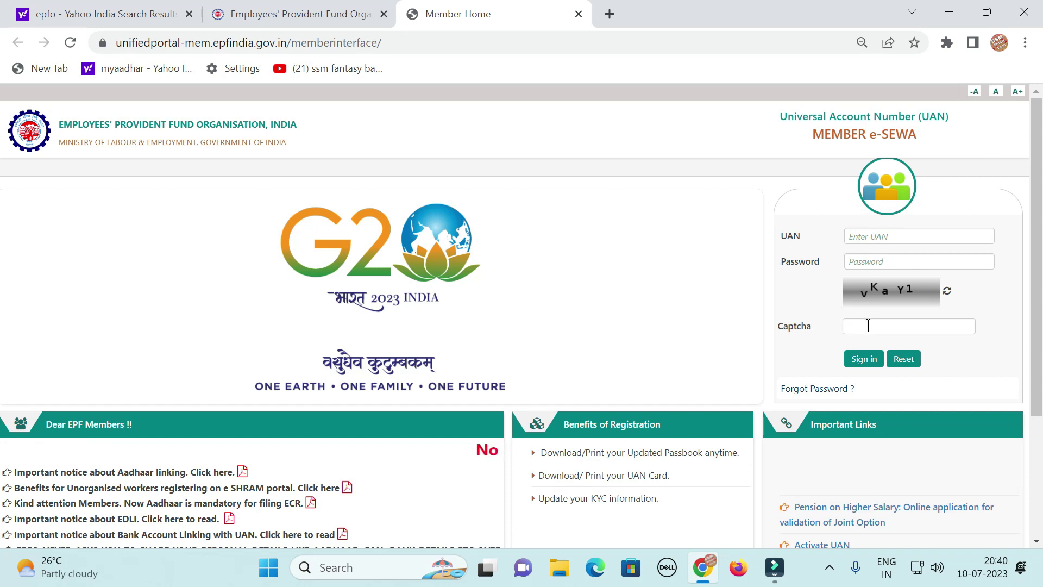
pyautogui.click(863, 359)
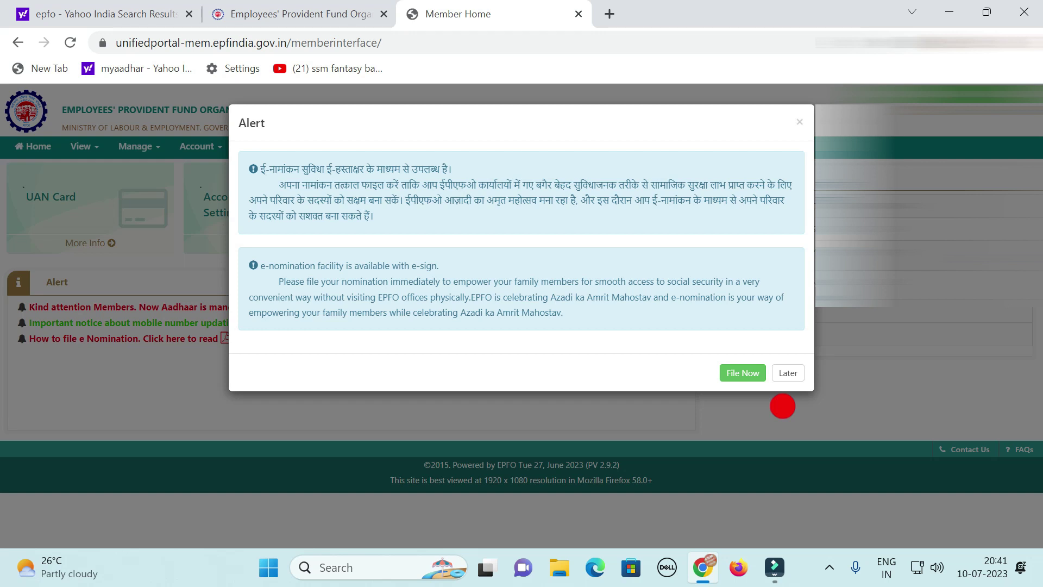
pyautogui.click(795, 376)
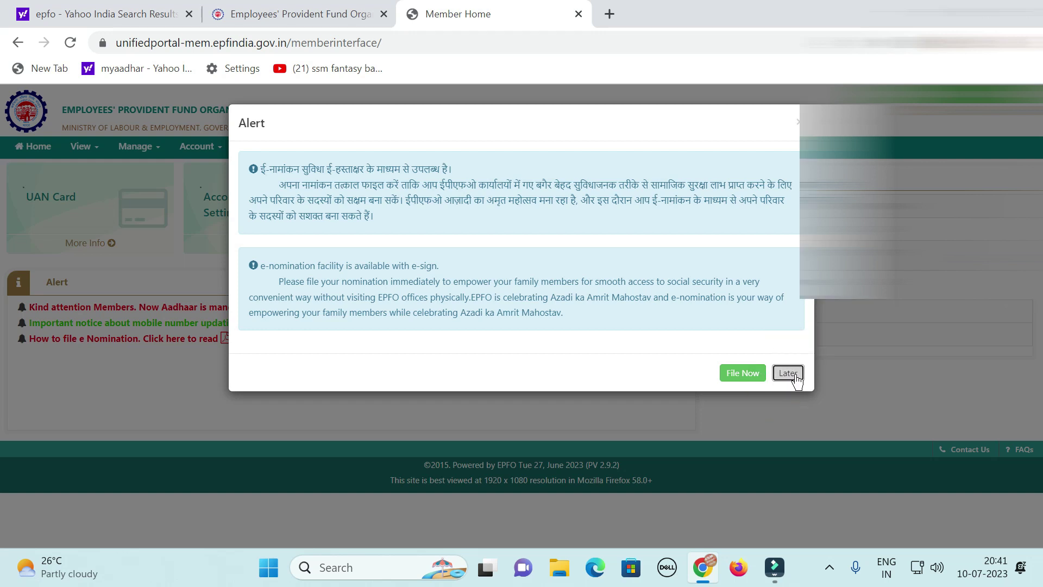
pyautogui.click(788, 373)
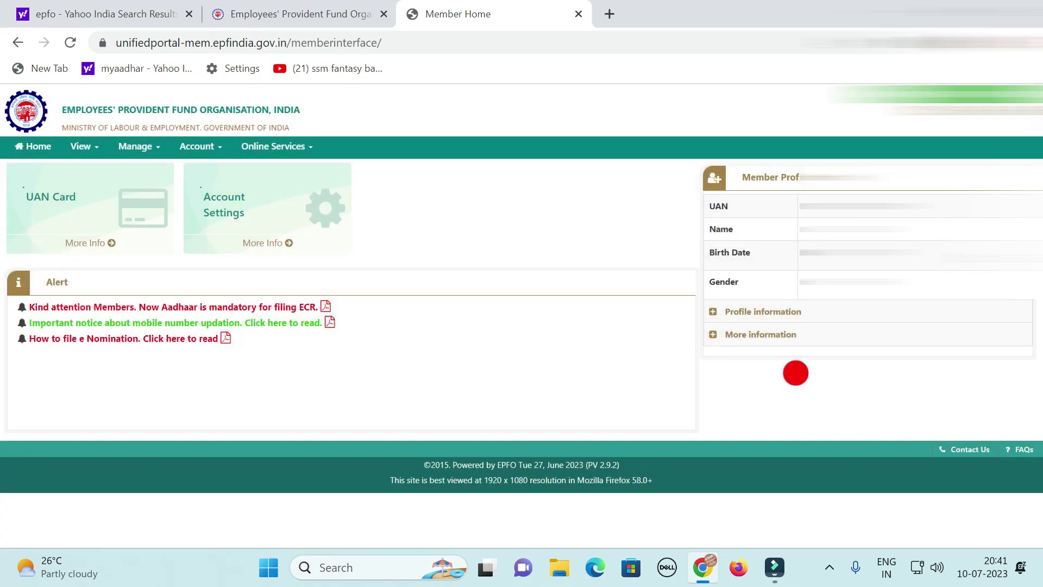
# Open the online claim for Form-31, 19, 10C and 10D, verify the seeded bank account number and accept the Certificate of Undertaking
pyautogui.click(299, 154)
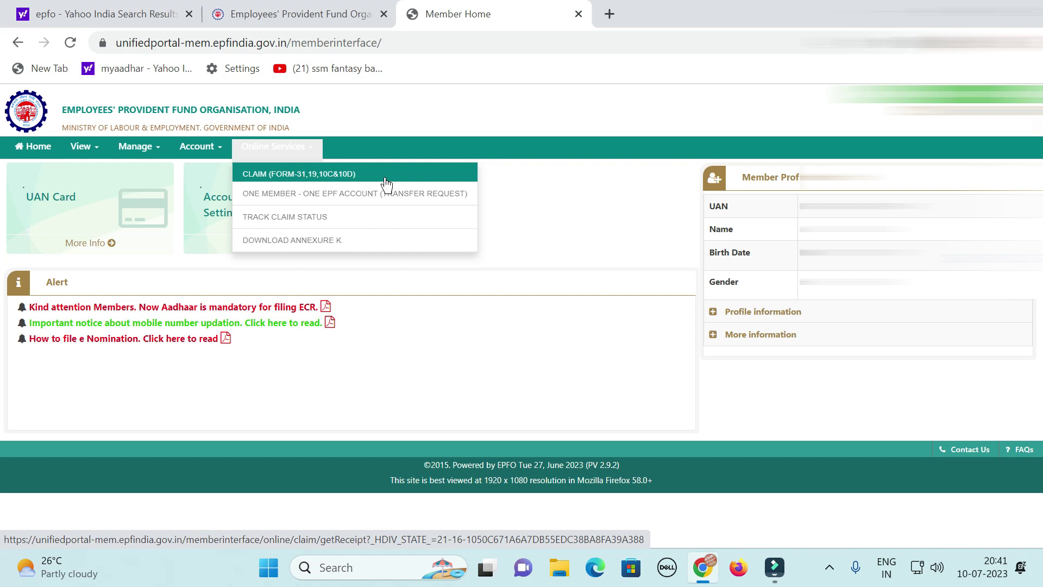
pyautogui.click(345, 173)
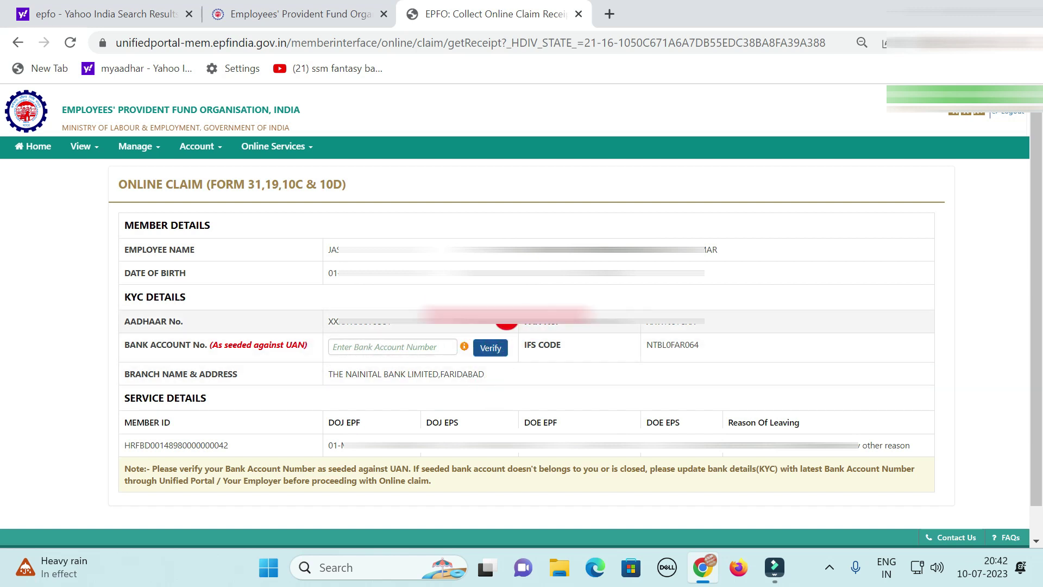
pyautogui.click(491, 347)
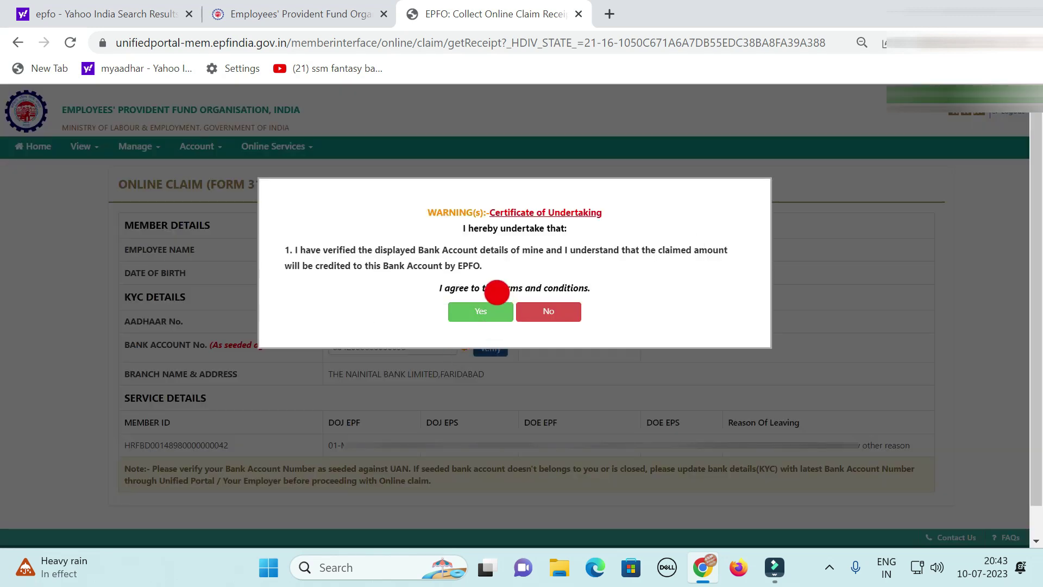
pyautogui.click(475, 307)
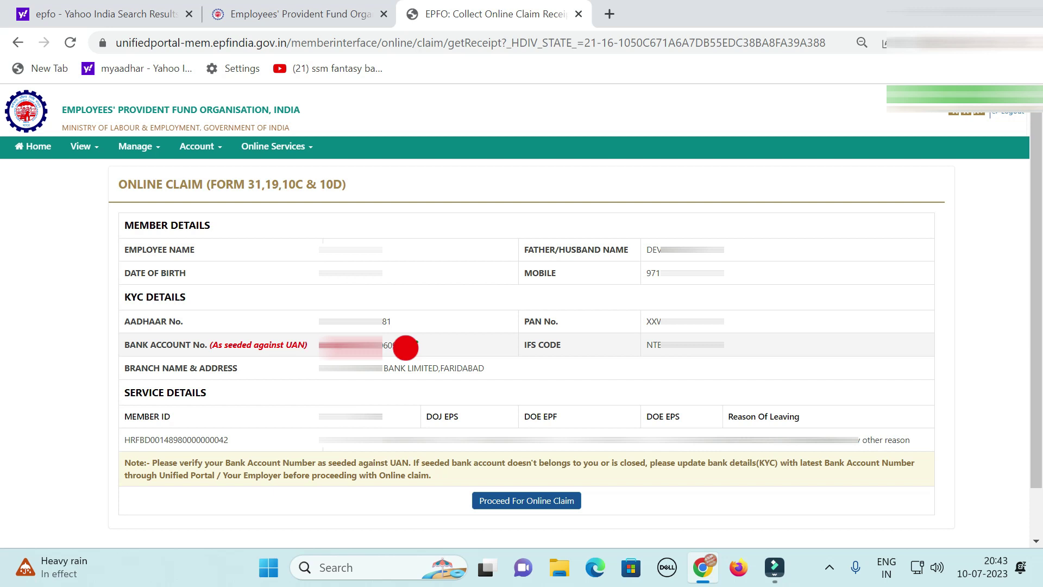
pyautogui.click(138, 148)
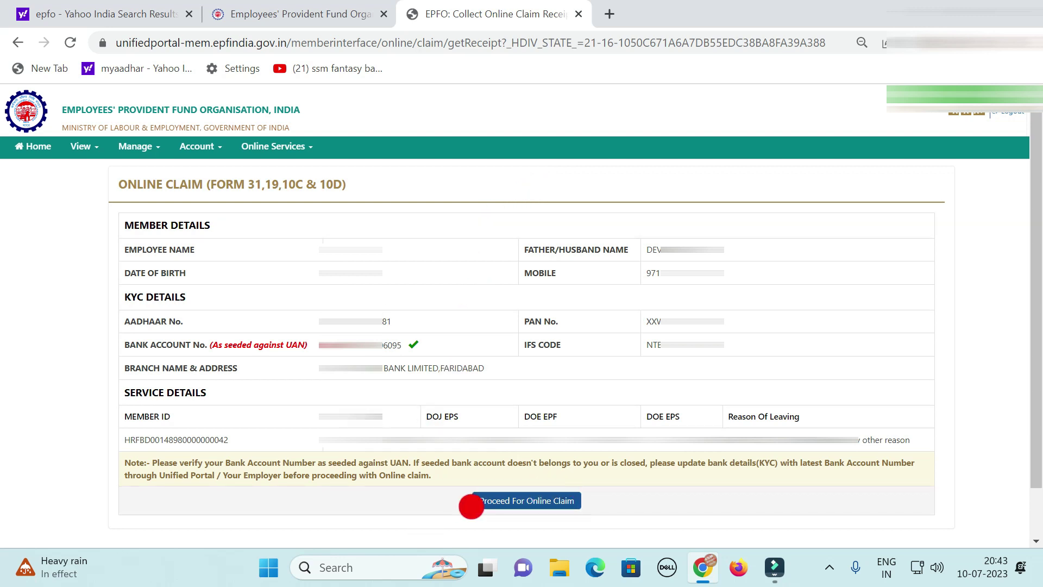
# Proceed with the online claim and choose to apply for Only PF Withdrawal (Form-19)
pyautogui.click(513, 499)
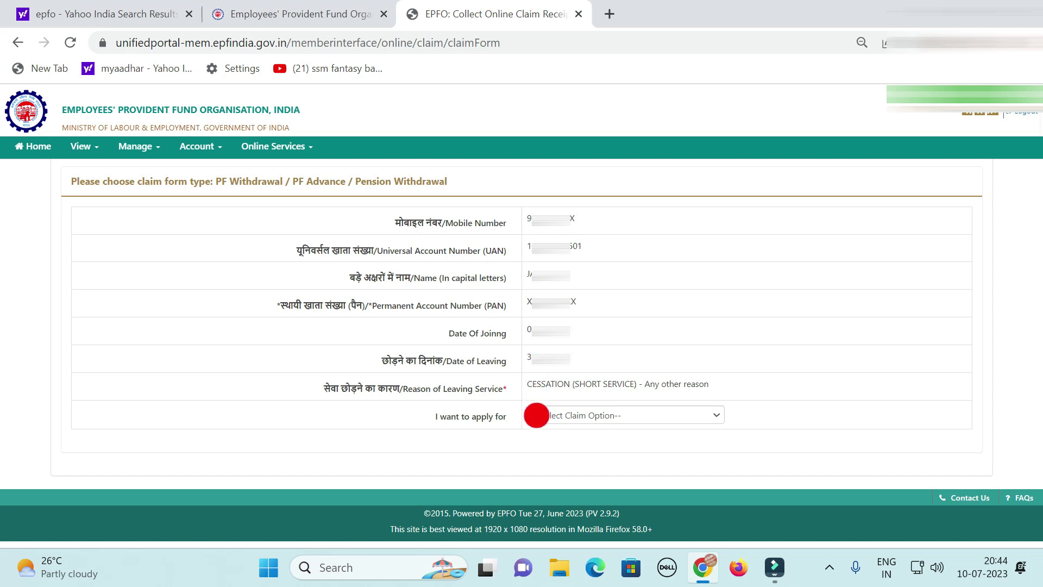
pyautogui.click(683, 414)
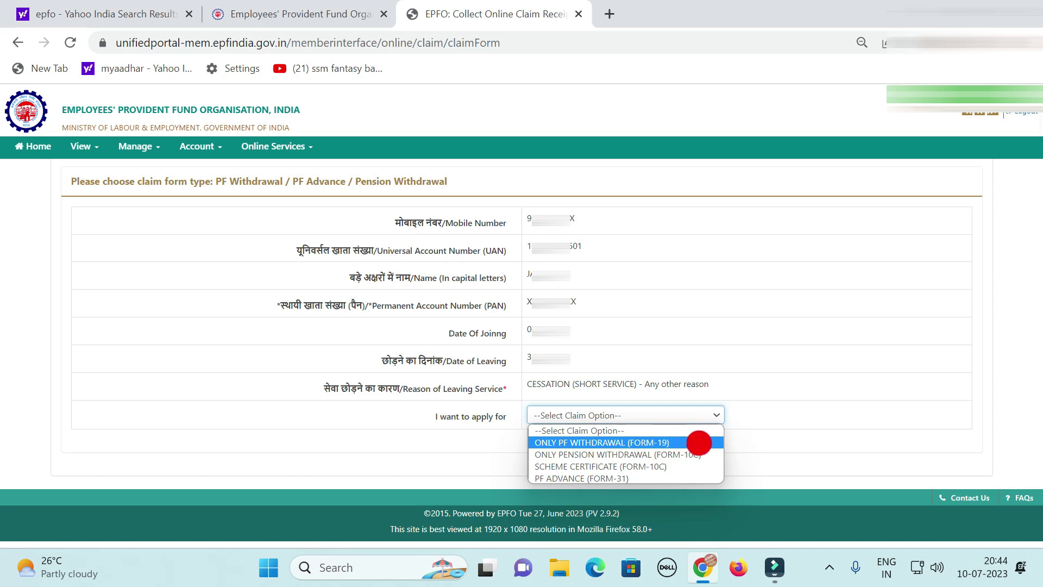
pyautogui.click(660, 442)
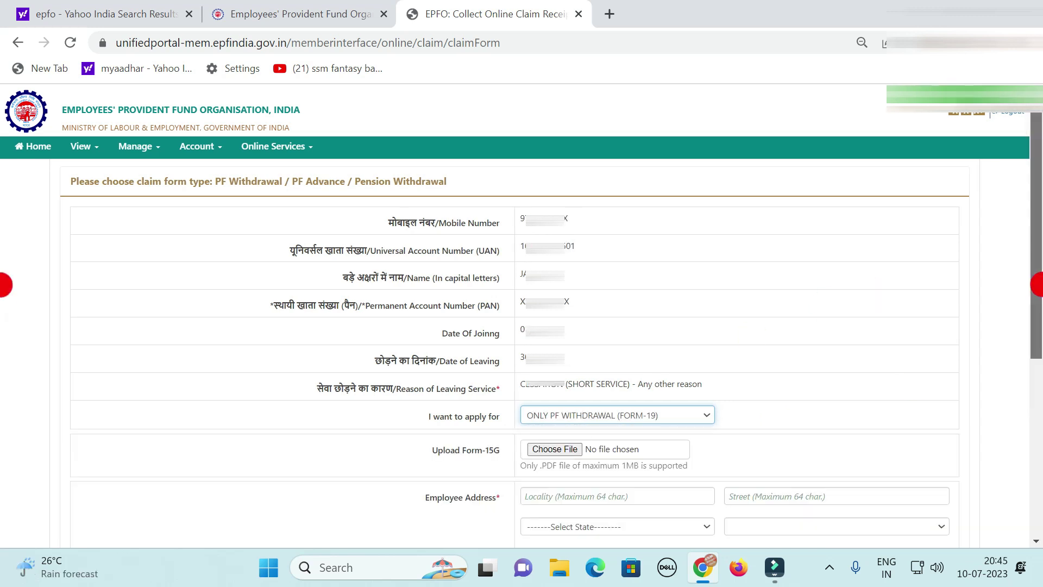
# Fill in the employee's address, including locality, street, state, district, city and PIN code, without attaching Form-15G
pyautogui.scroll(-4, 522, 337)
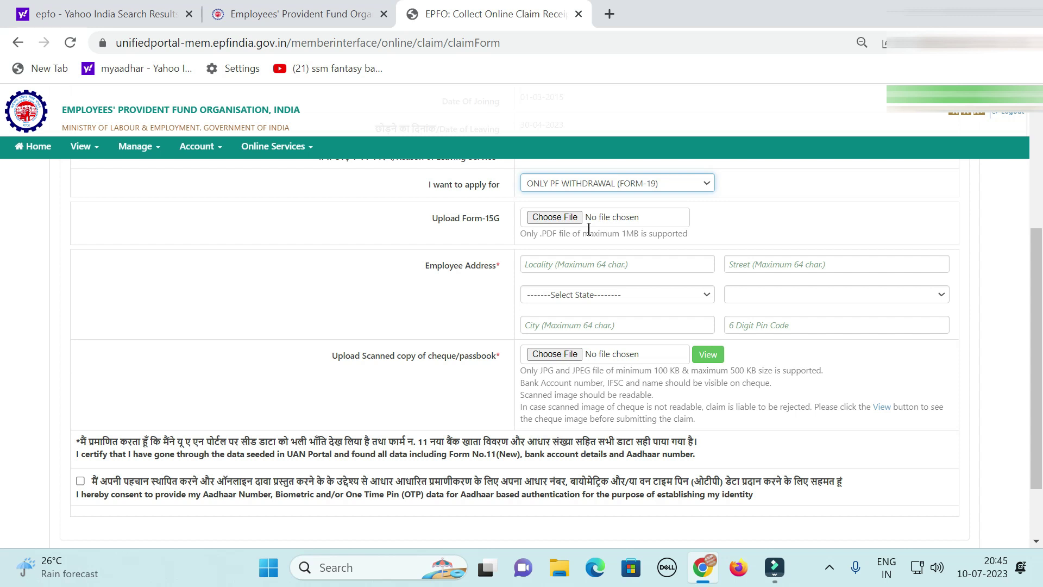
pyautogui.click(525, 217)
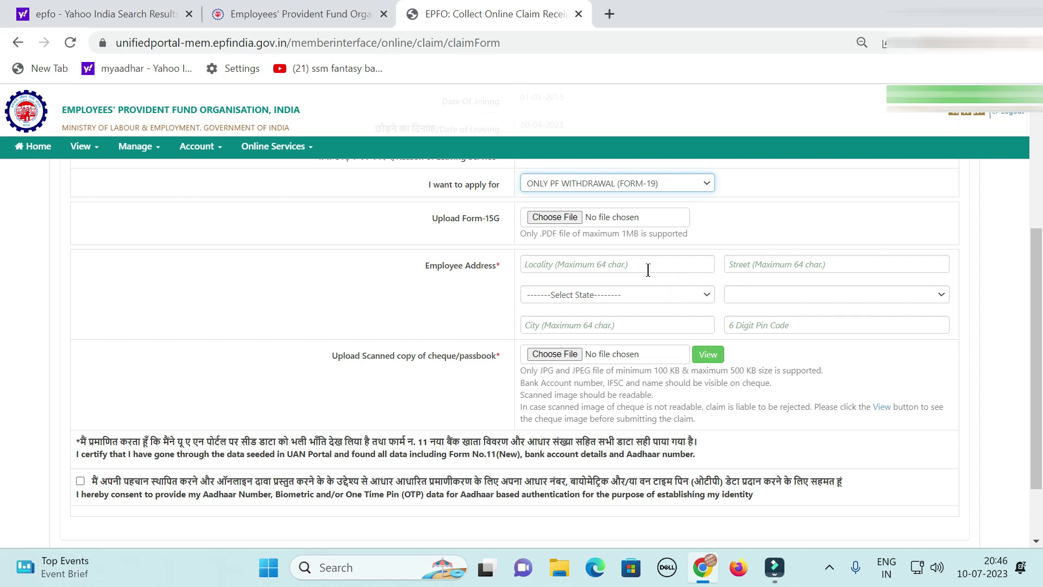
pyautogui.click(769, 325)
pyautogui.click(769, 348)
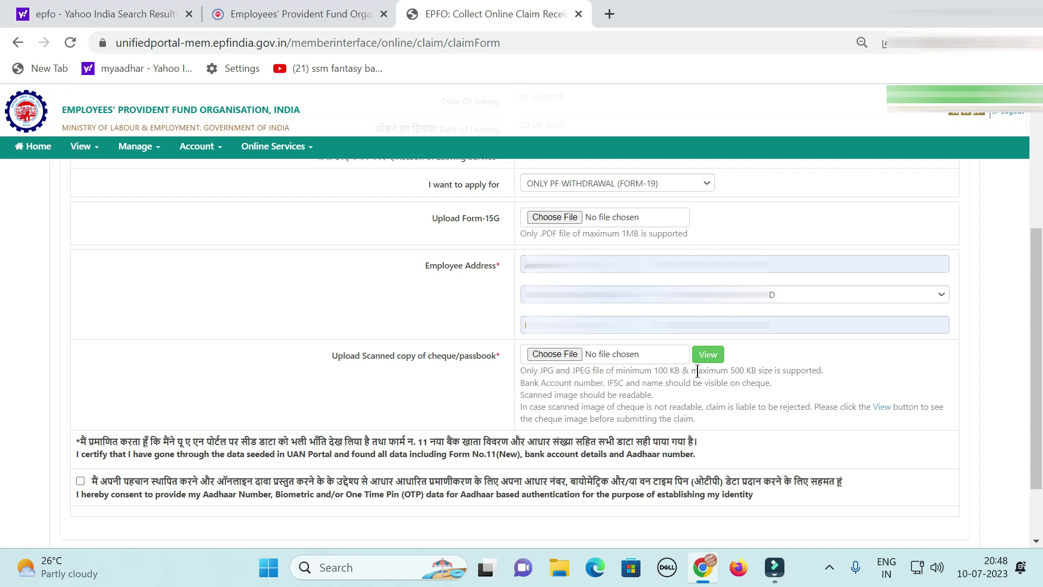
# Attach the scanned cheque/passbook JPG from the CHQ folder on the Desktop to the claim
pyautogui.moveTo(764, 374); pyautogui.dragTo(511, 375)
pyautogui.click(939, 452)
pyautogui.click(547, 354)
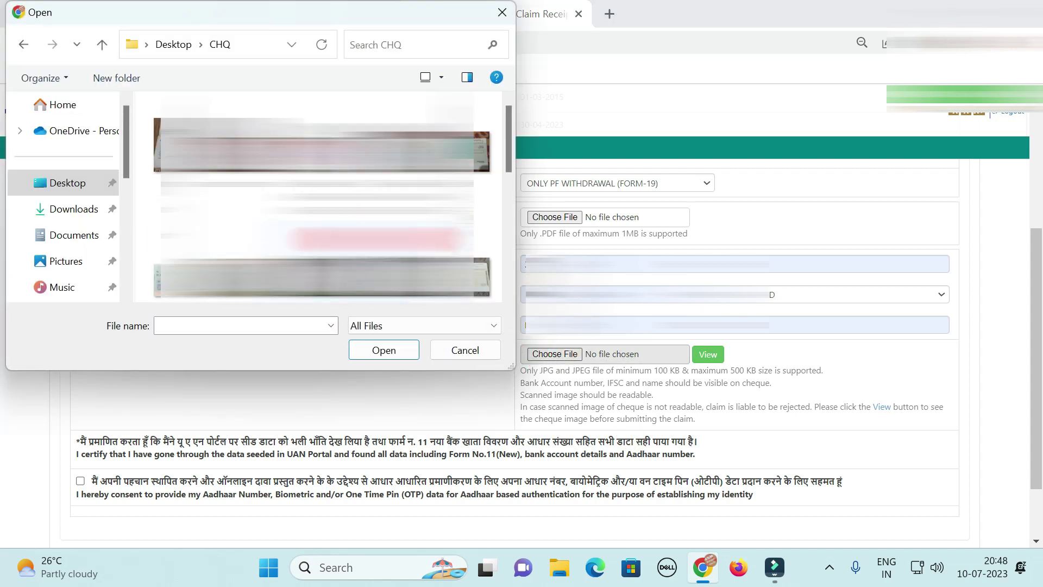
pyautogui.click(315, 223)
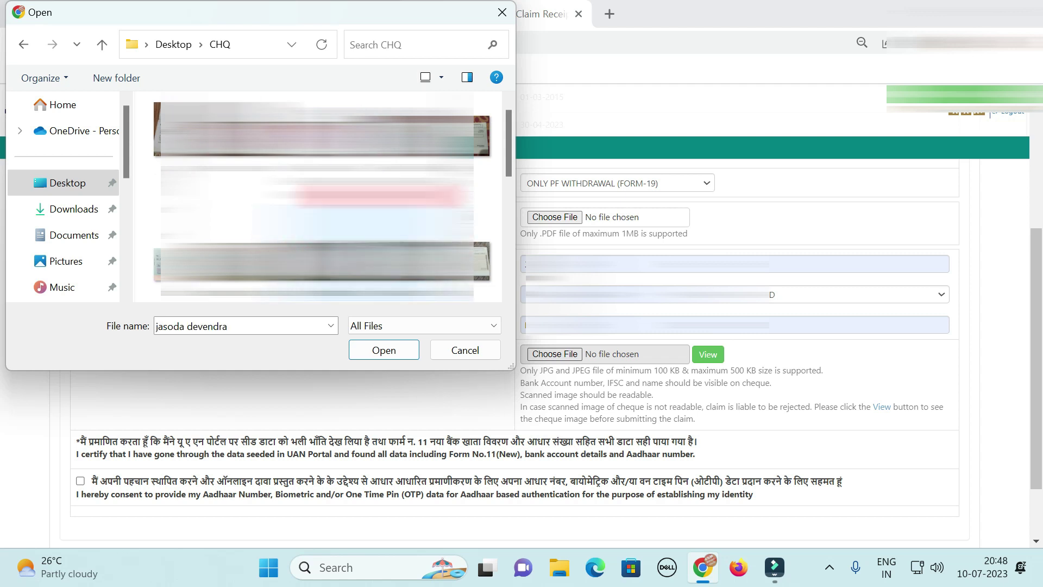
pyautogui.click(396, 348)
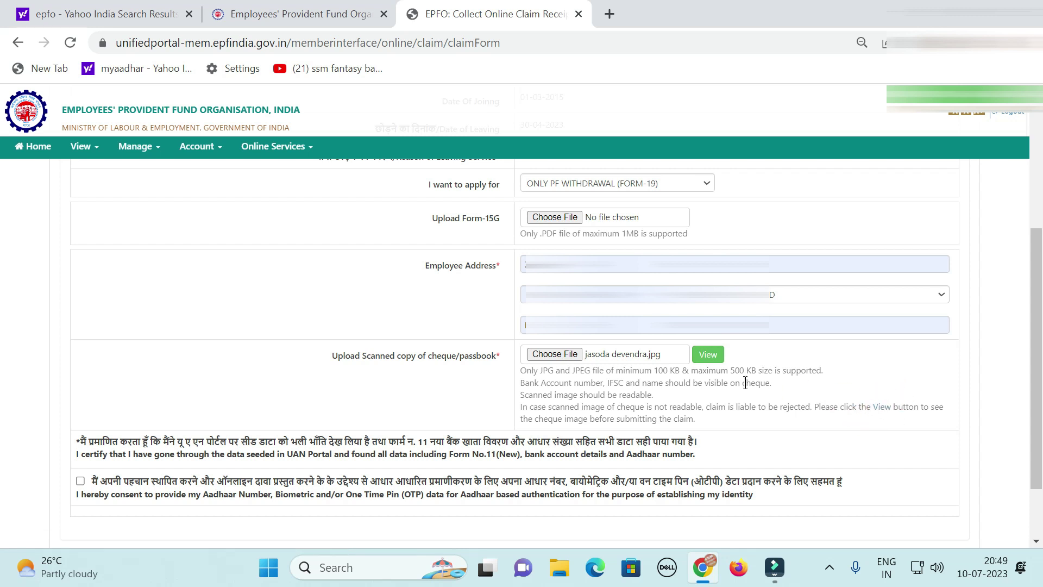
# Preview the uploaded passbook image to check that it is readable, and close the preview
pyautogui.click(707, 355)
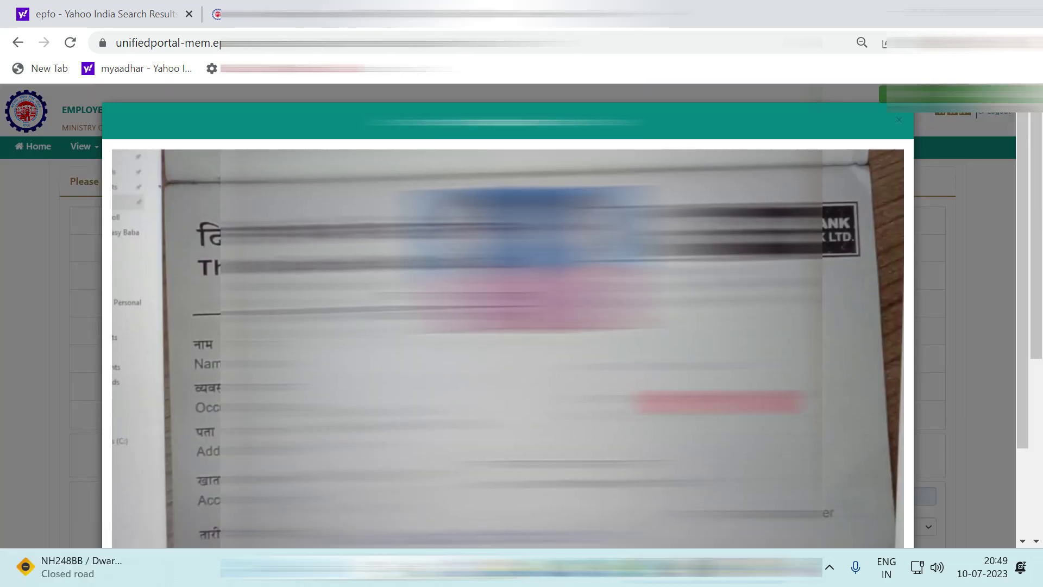
pyautogui.scroll(-2, 509, 315)
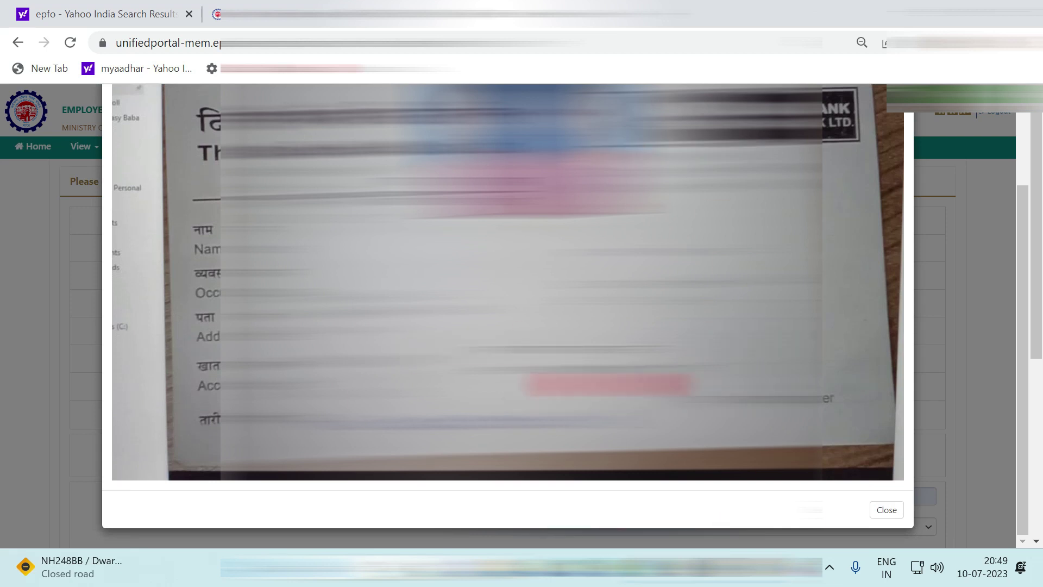
pyautogui.scroll(2, 508, 315)
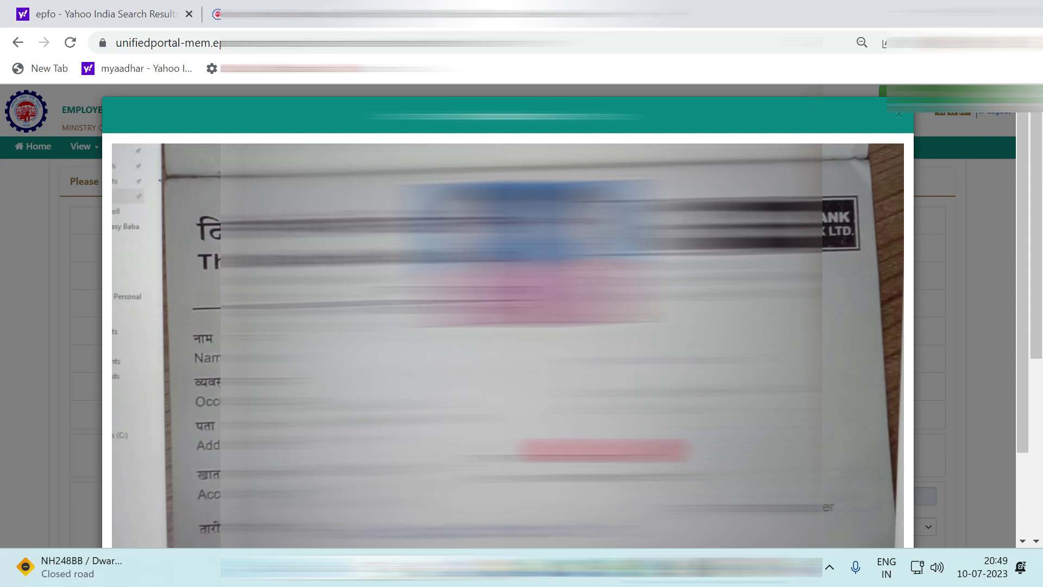
pyautogui.click(900, 116)
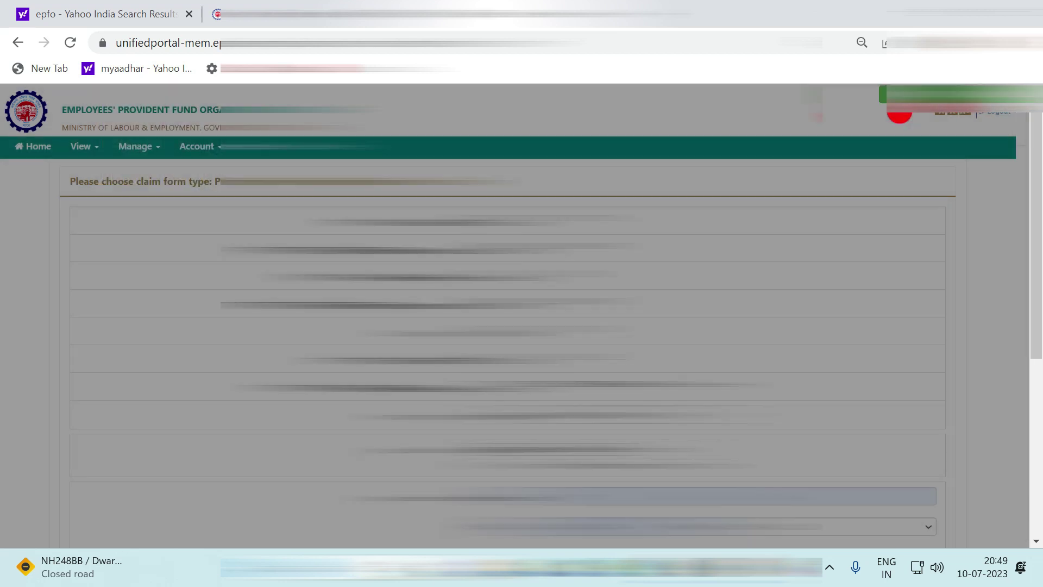
# Consent to the Aadhaar-based authentication and request the Aadhaar OTP
pyautogui.scroll(-6, 967, 338)
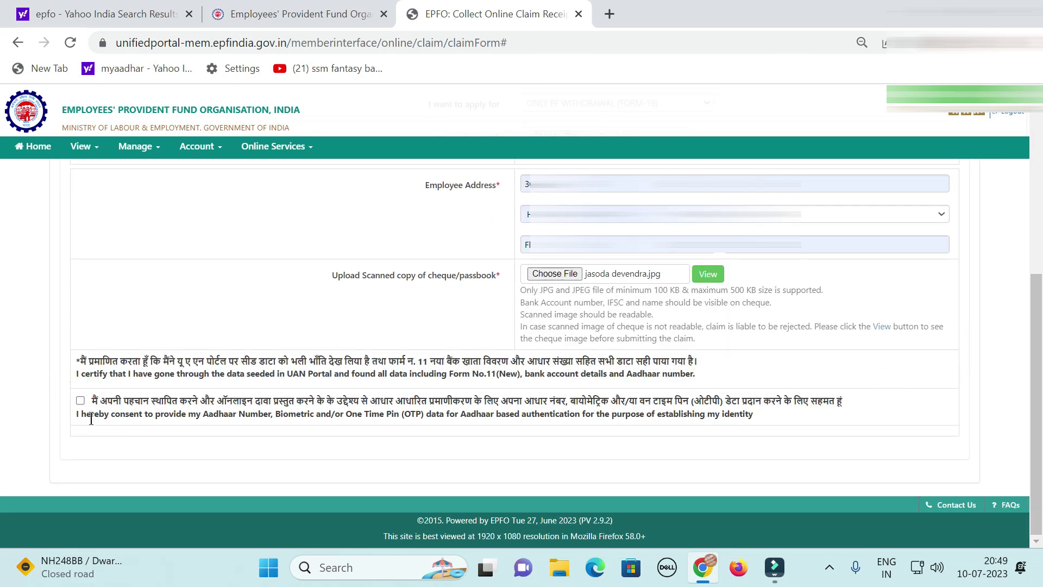
pyautogui.click(80, 400)
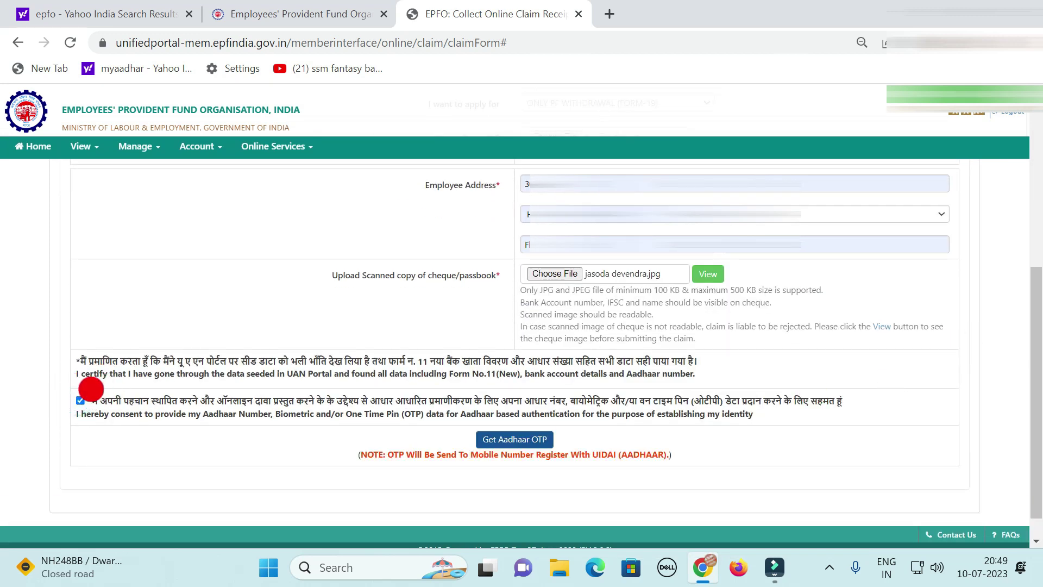
pyautogui.click(509, 441)
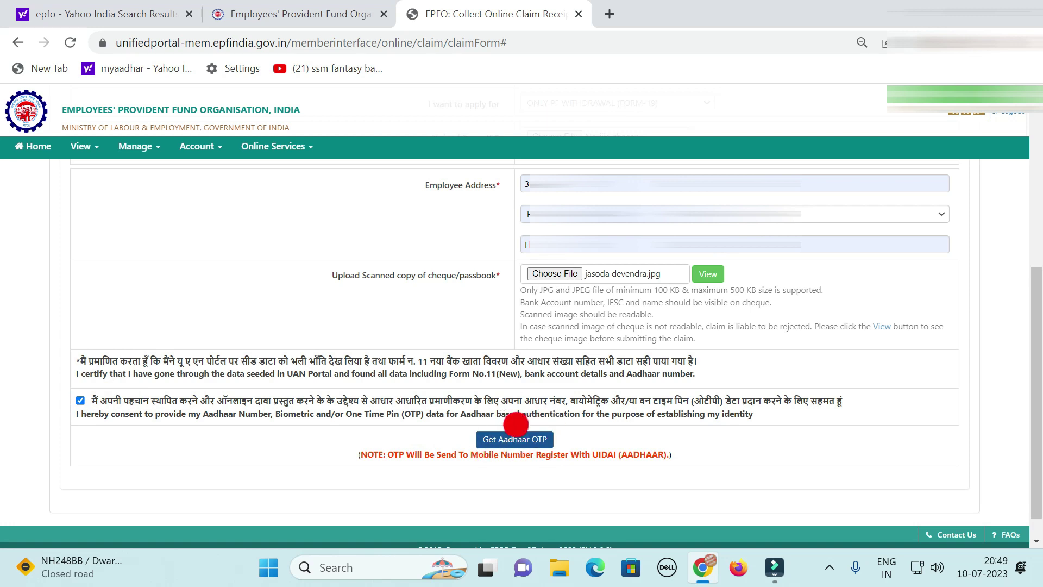
pyautogui.click(505, 441)
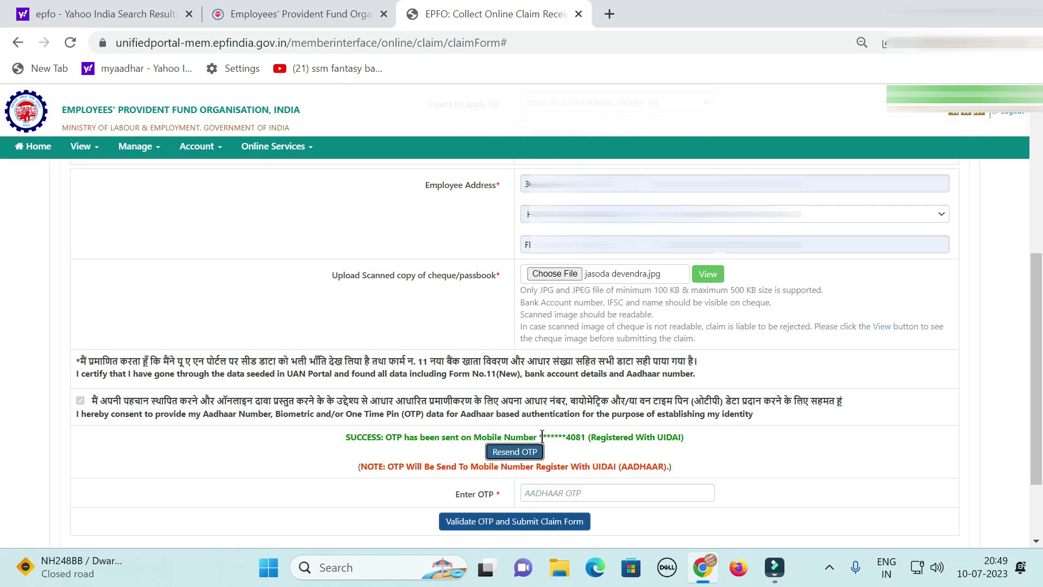
# Enter the received Aadhaar OTP, validate it and submit the PF withdrawal claim form
pyautogui.scroll(-3, 543, 435)
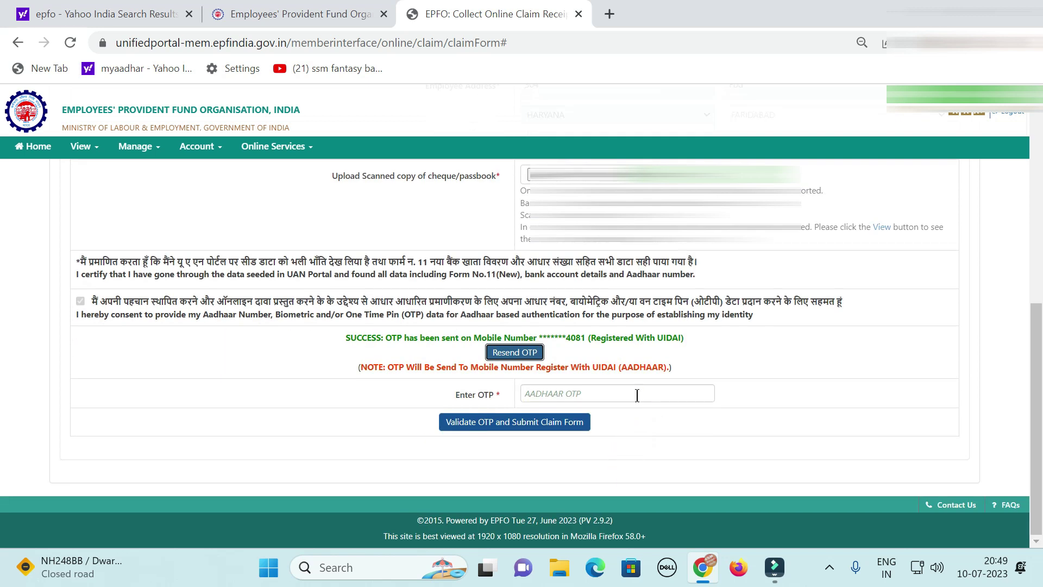
pyautogui.click(563, 395)
pyautogui.write('••••••')
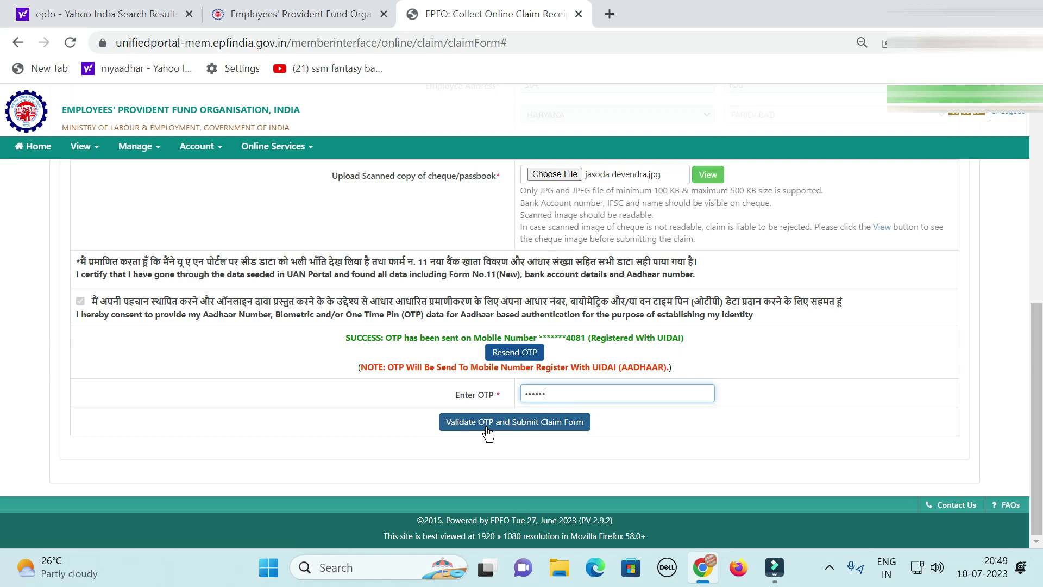
pyautogui.click(487, 424)
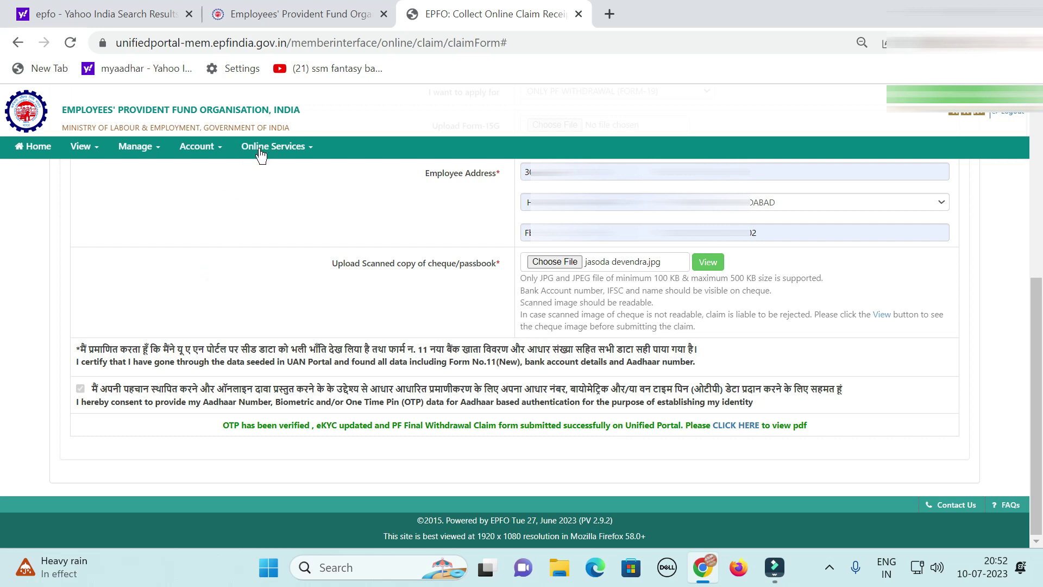
# Start another online claim (Form-31, 19, 10C and 10D) and go to the bank account number verification
pyautogui.click(278, 150)
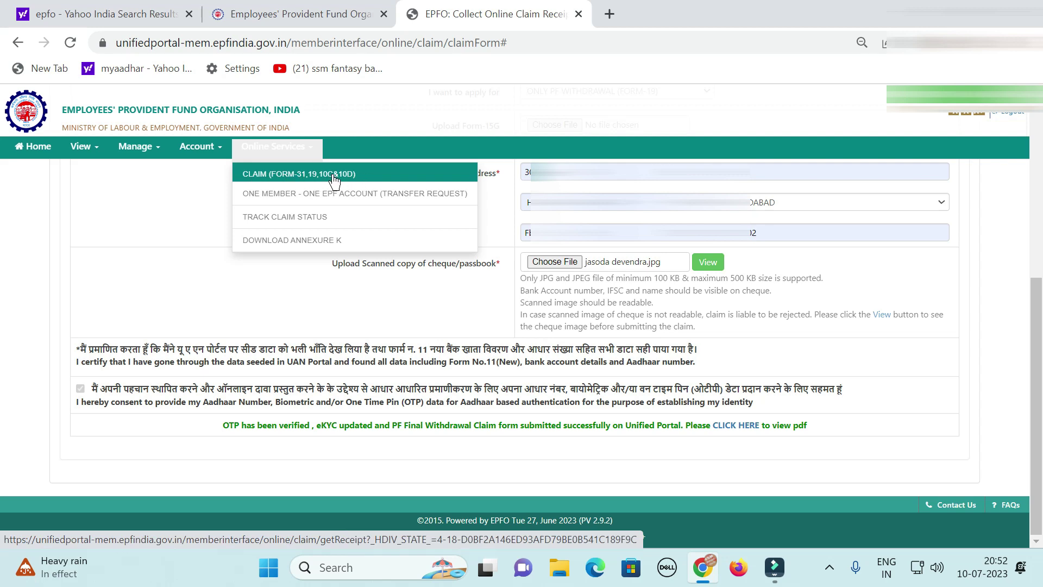
pyautogui.click(333, 175)
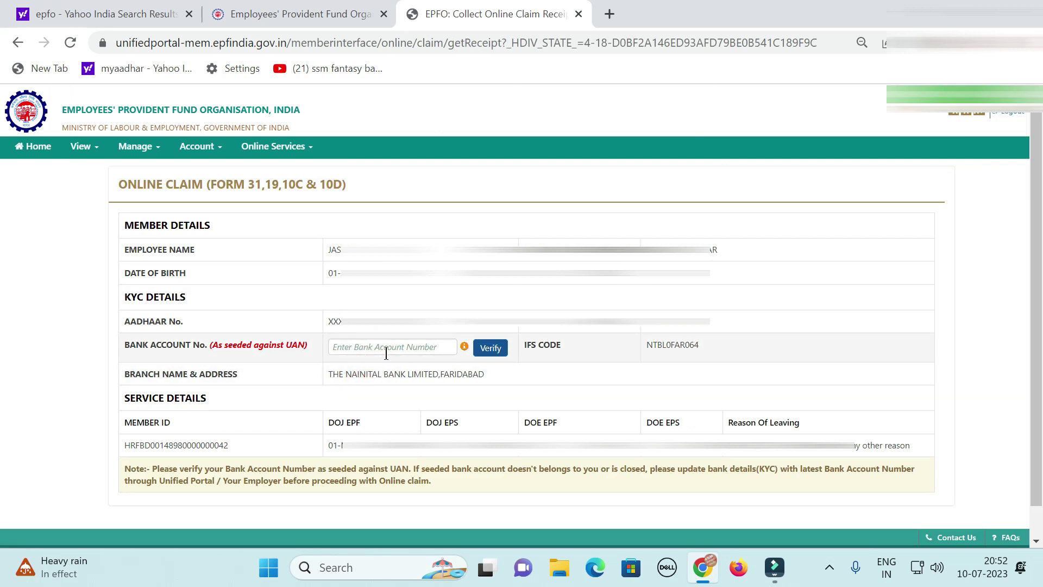
pyautogui.click(428, 364)
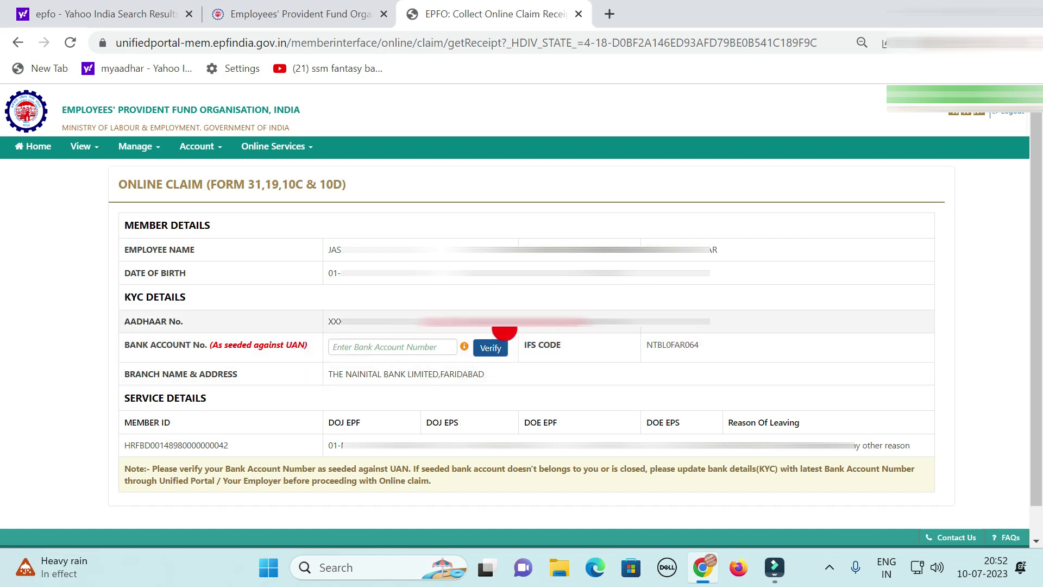